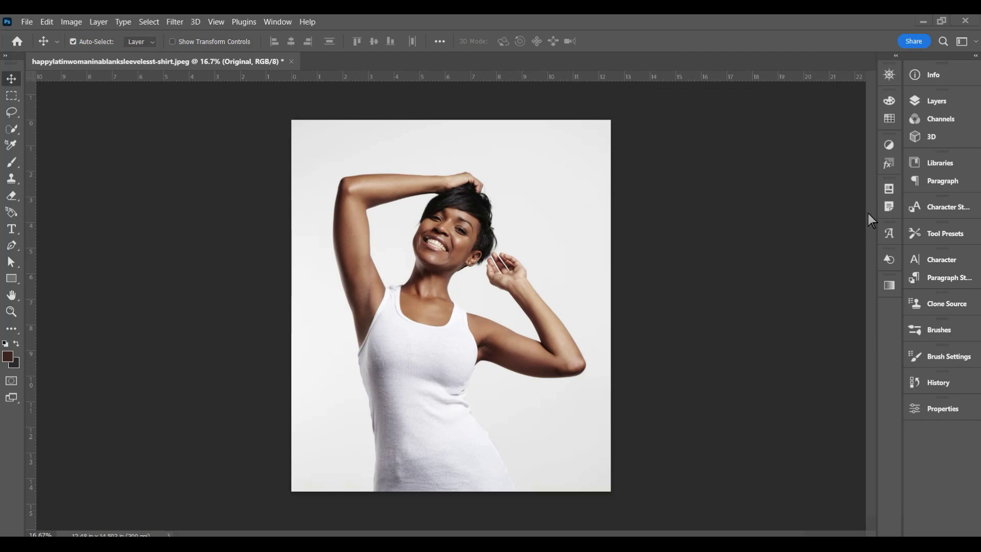
# Duplicate the Original layer and rename the copy 'Skin Colr Change'.
pyautogui.click(941, 102)
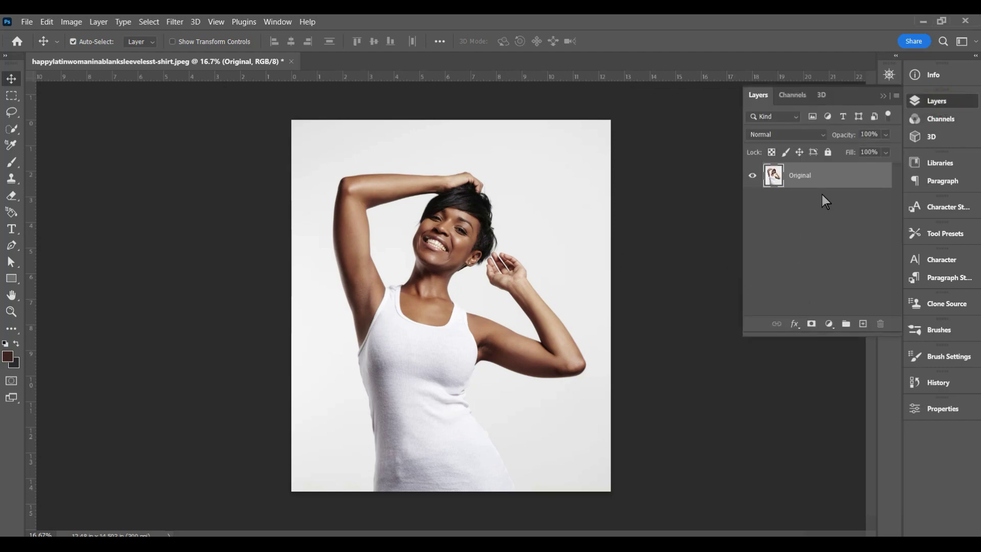
pyautogui.moveTo(792, 181); pyautogui.dragTo(864, 325)
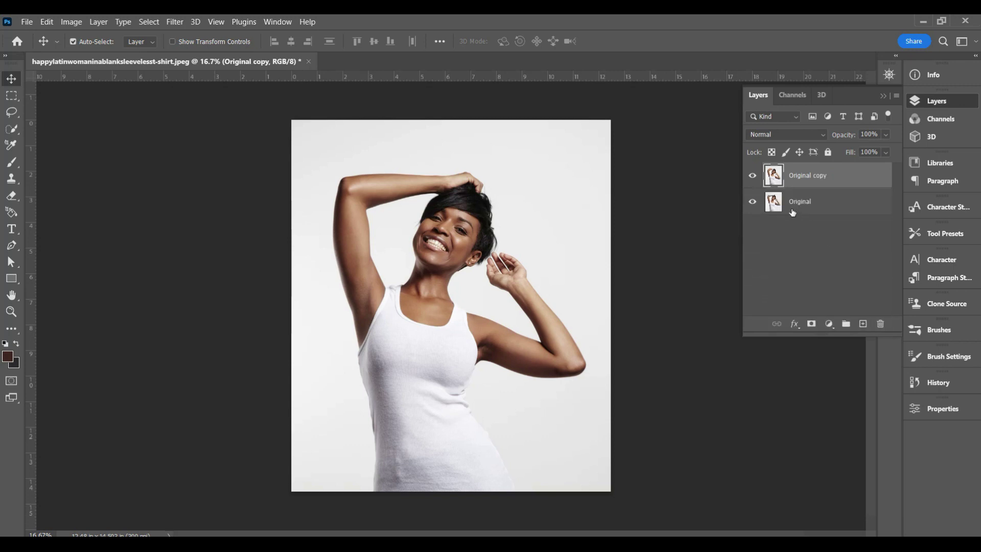
pyautogui.doubleClick(798, 176)
pyautogui.write('Skin ')
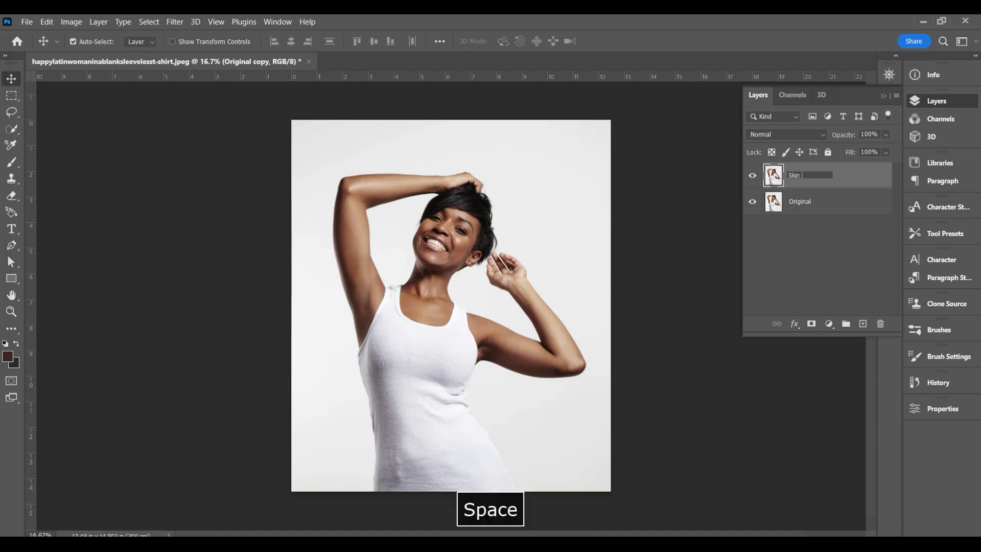
pyautogui.write('Col')
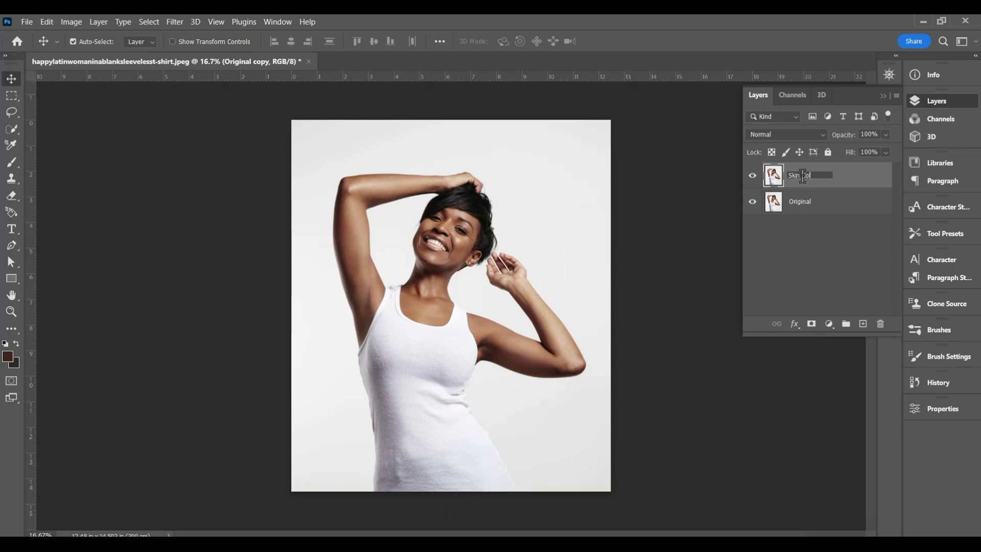
pyautogui.write('or ')
pyautogui.write('Change')
pyautogui.click(803, 255)
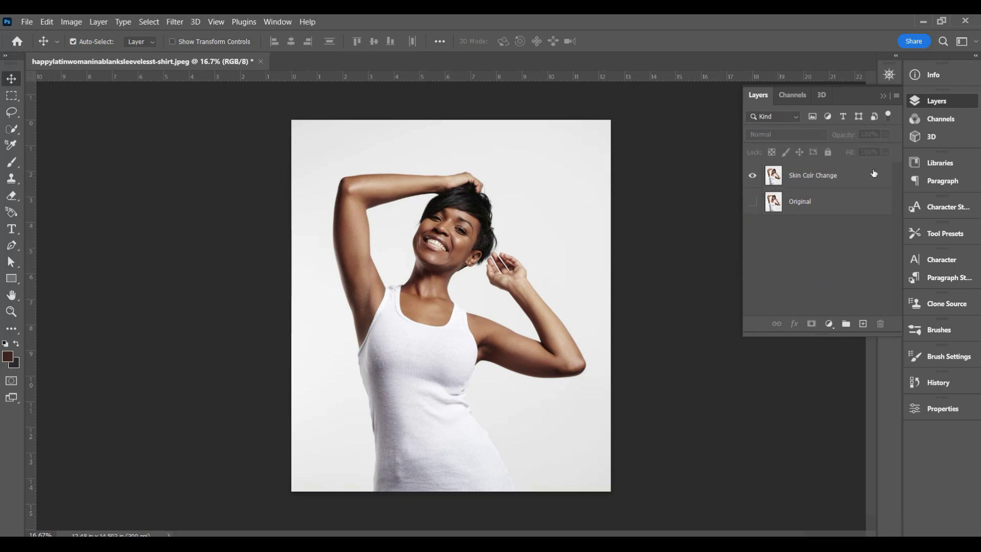
# With Skin Colr Change active, open Select > Color Range.
pyautogui.click(847, 180)
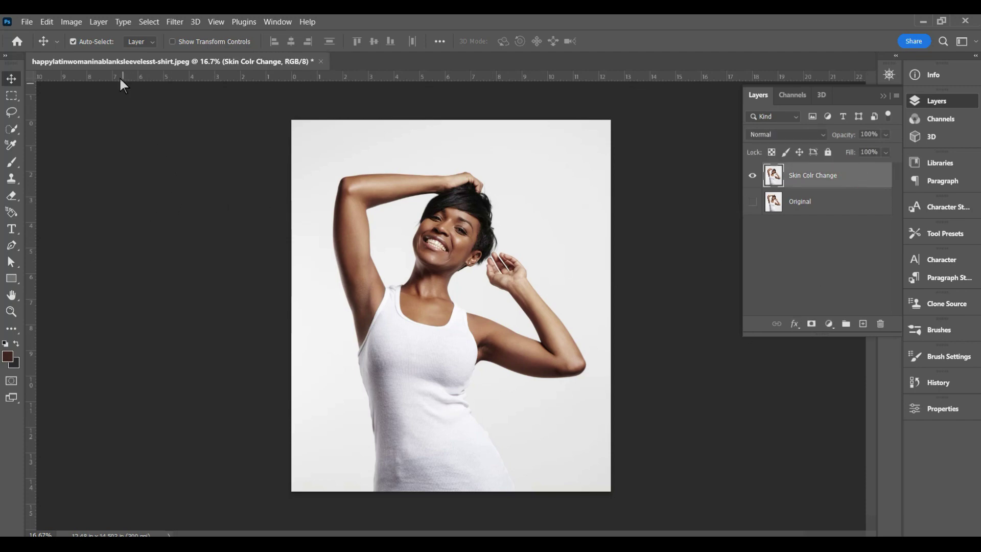
pyautogui.click(147, 23)
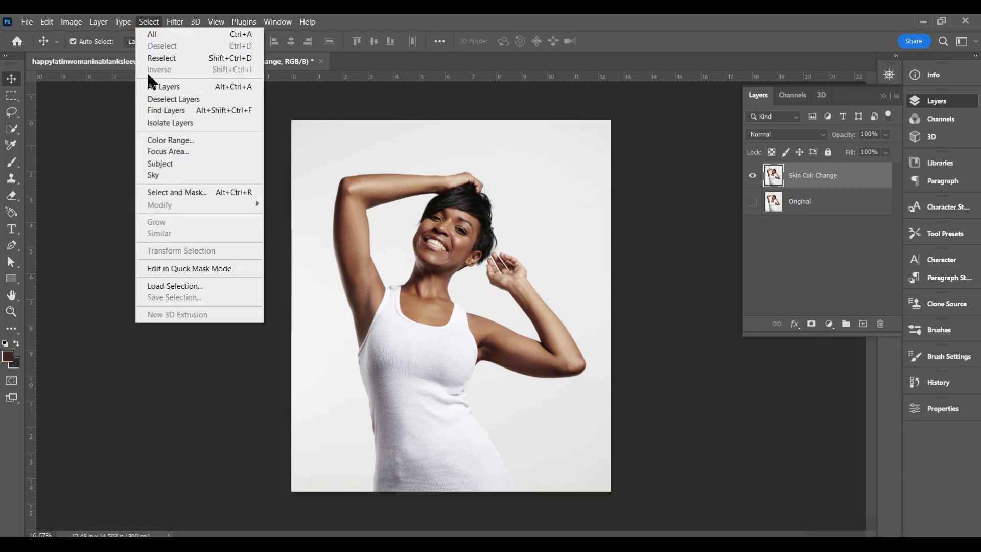
pyautogui.click(162, 141)
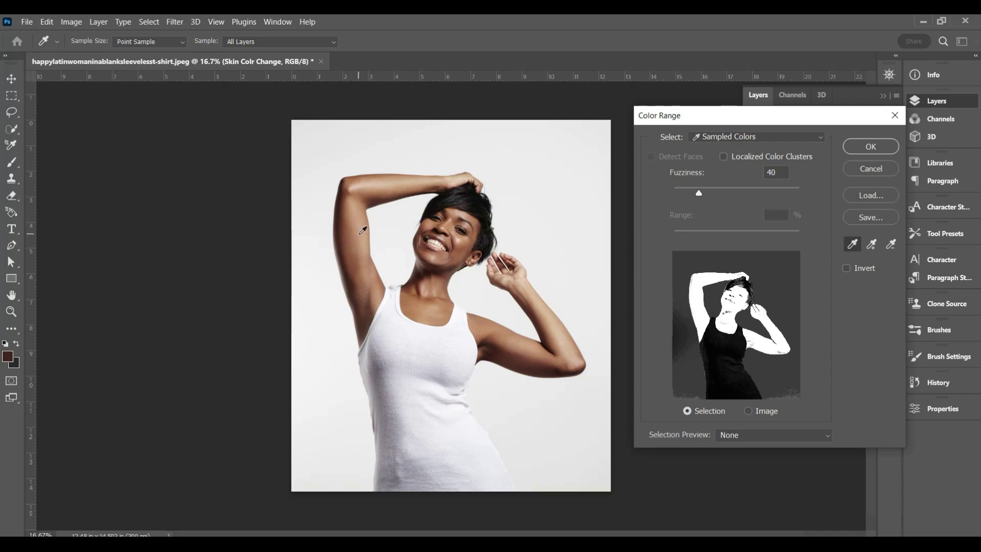
# Sample the upper-arm skin, then add raised-arm and bent-arm skin tones to the sample.
pyautogui.click(363, 230)
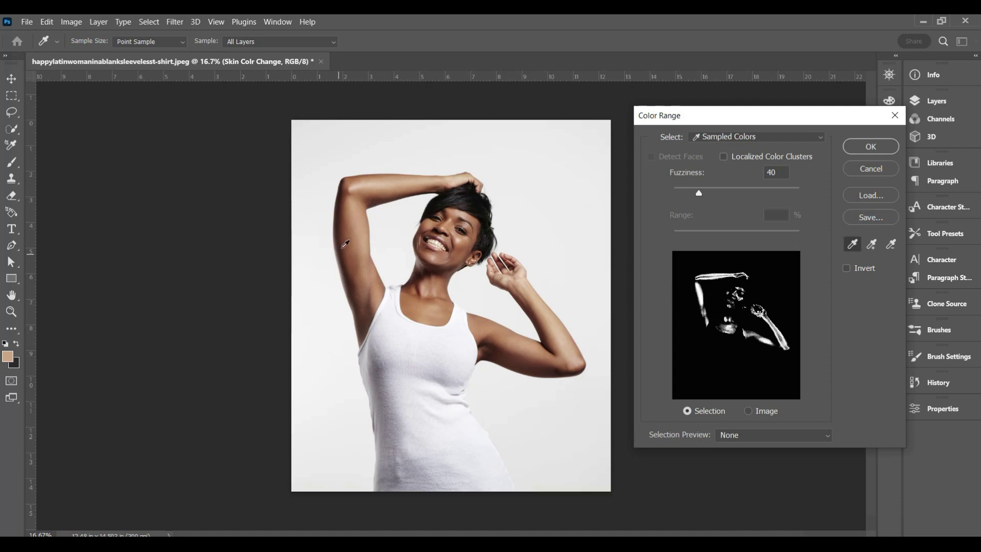
pyautogui.click(359, 231)
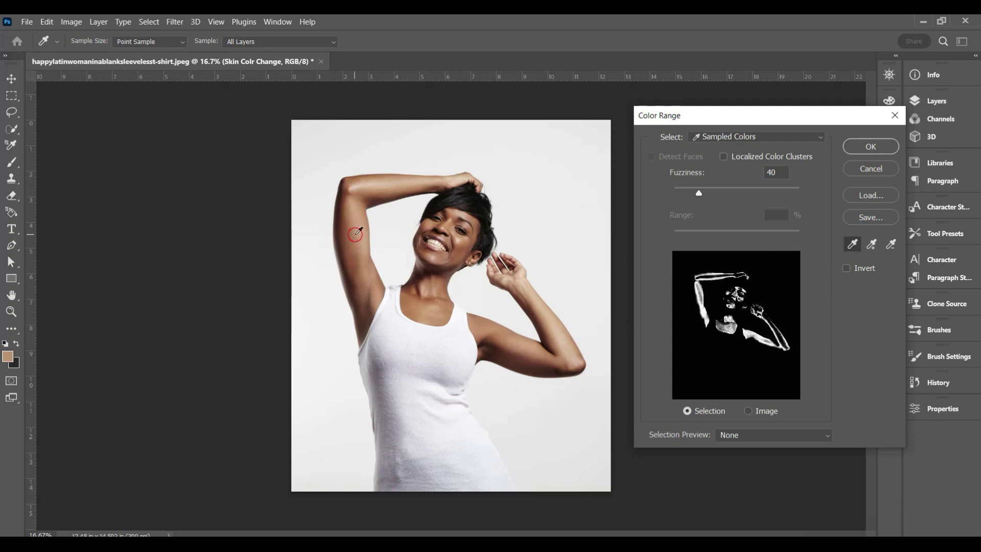
pyautogui.click(872, 246)
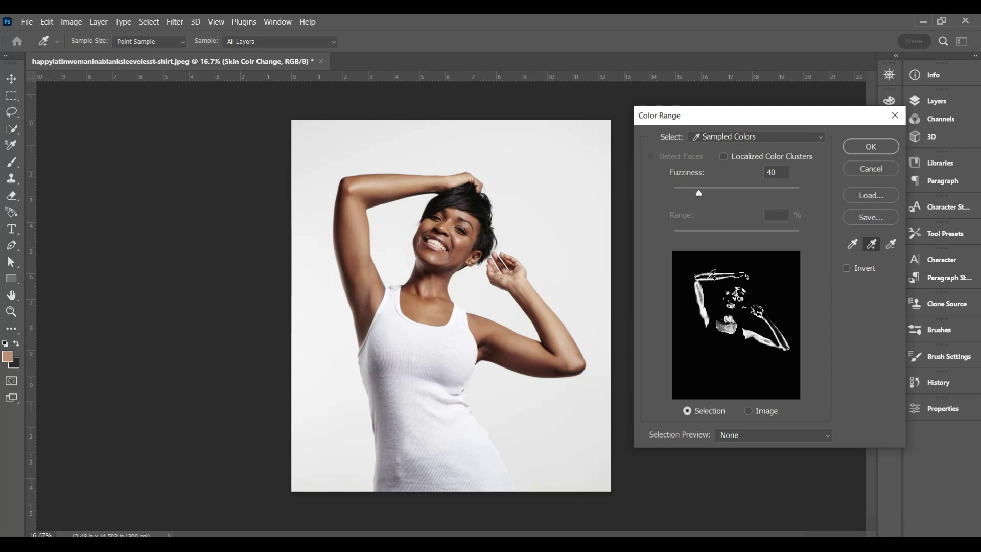
pyautogui.click(377, 184)
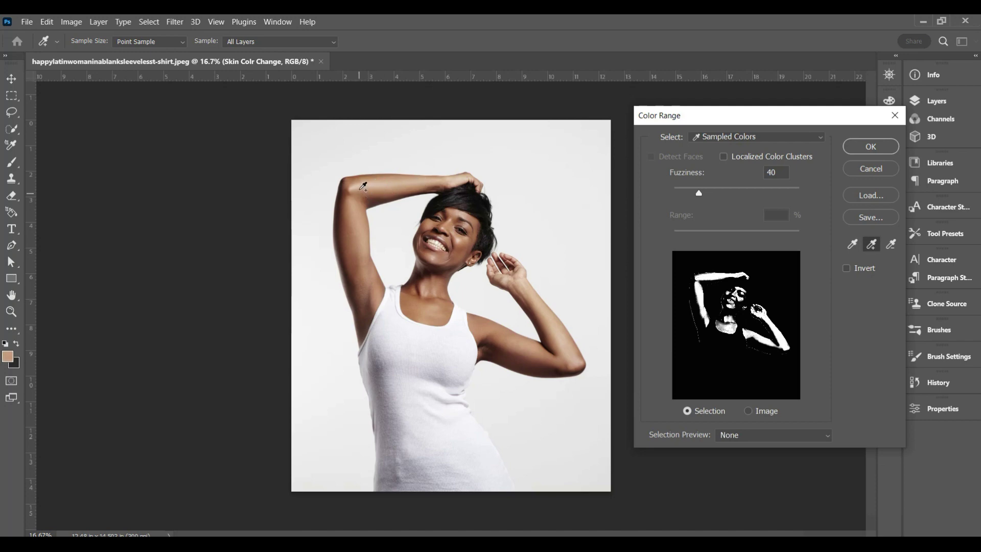
pyautogui.click(360, 179)
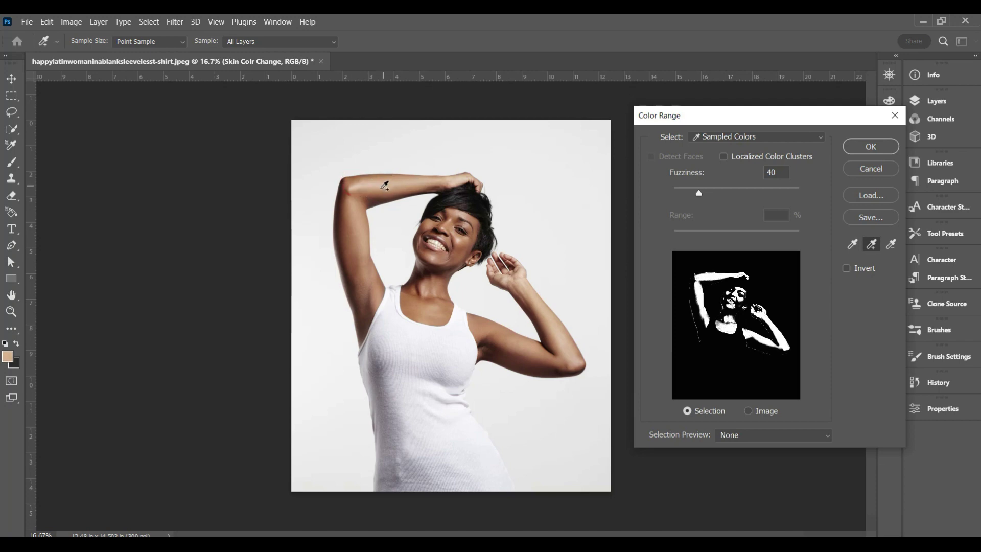
pyautogui.click(348, 220)
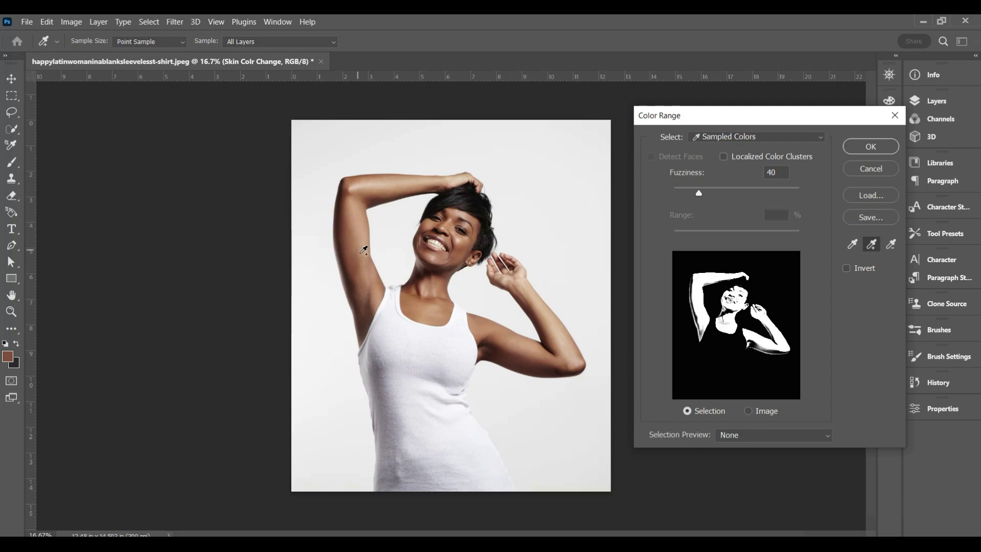
pyautogui.click(353, 264)
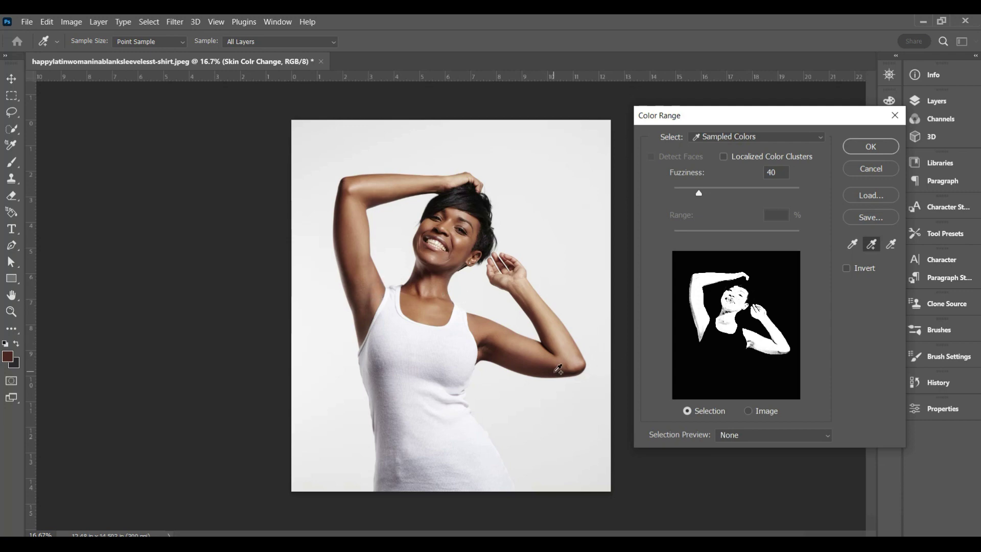
pyautogui.click(559, 369)
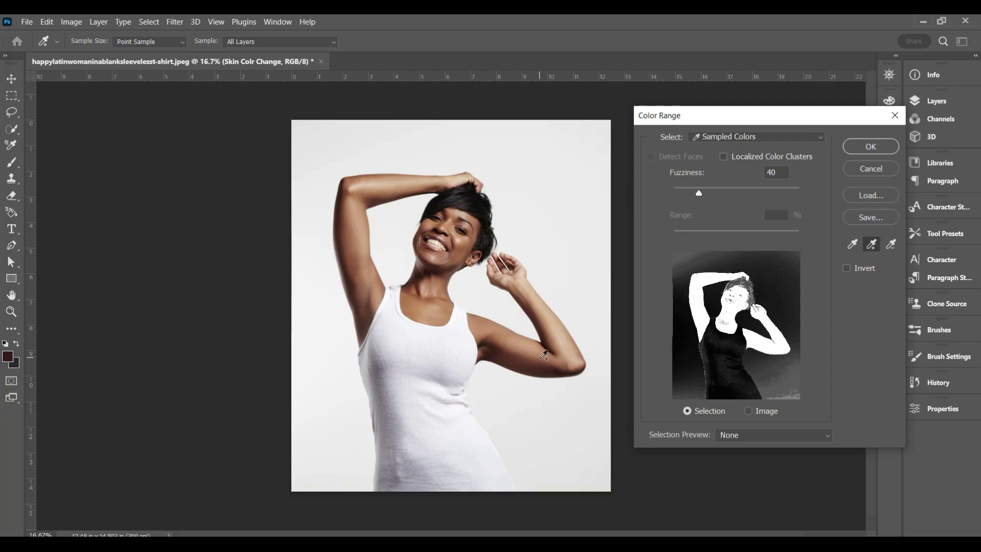
pyautogui.click(543, 357)
# Subtract unwanted tones from the sampled range and apply the skin selection.
pyautogui.click(892, 247)
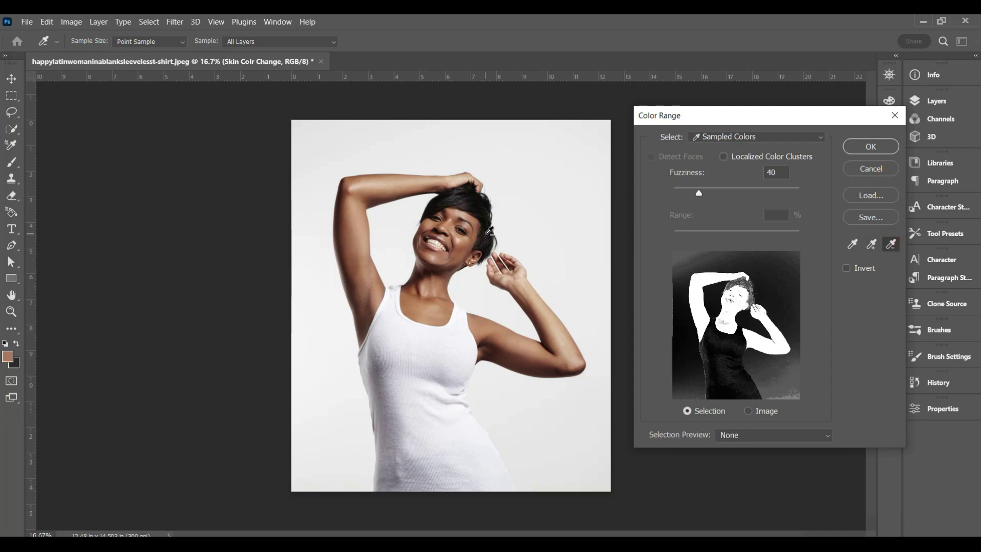
pyautogui.click(489, 231)
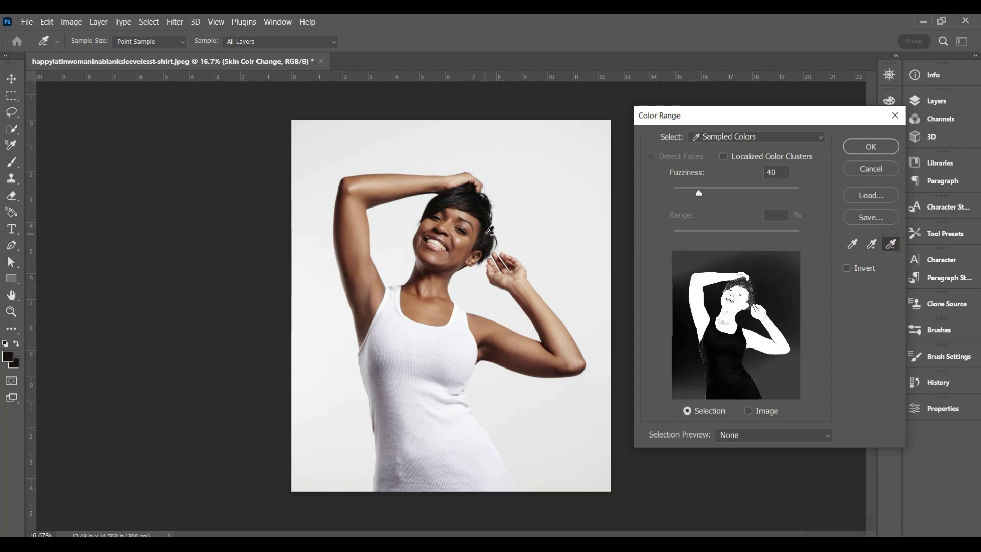
pyautogui.click(869, 148)
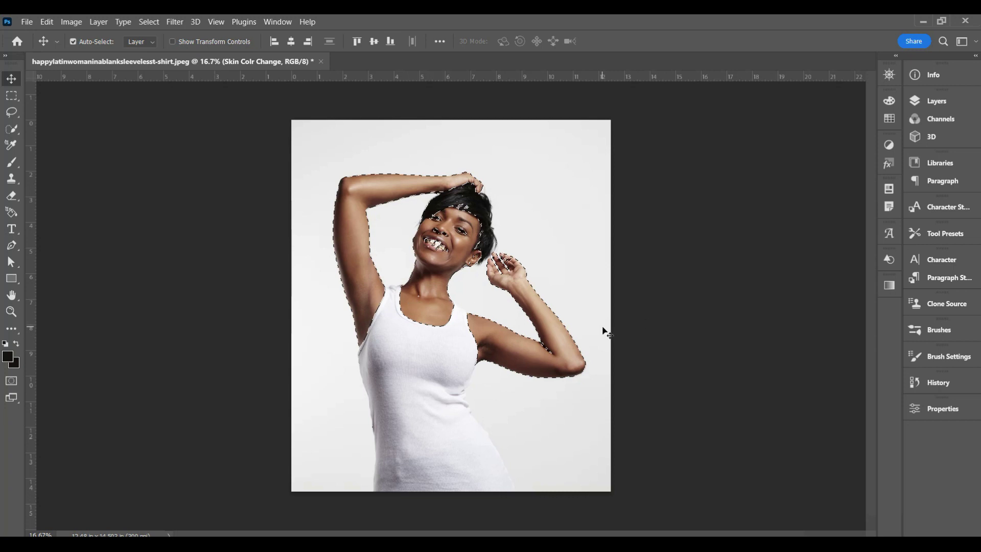
# Add a Hue/Saturation adjustment layer masked by the skin selection.
pyautogui.click(933, 103)
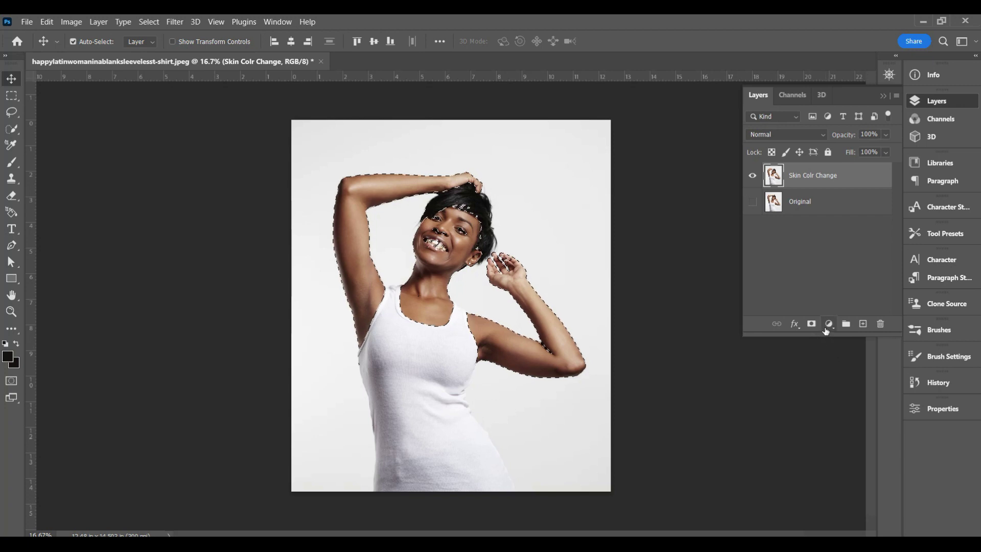
pyautogui.click(829, 324)
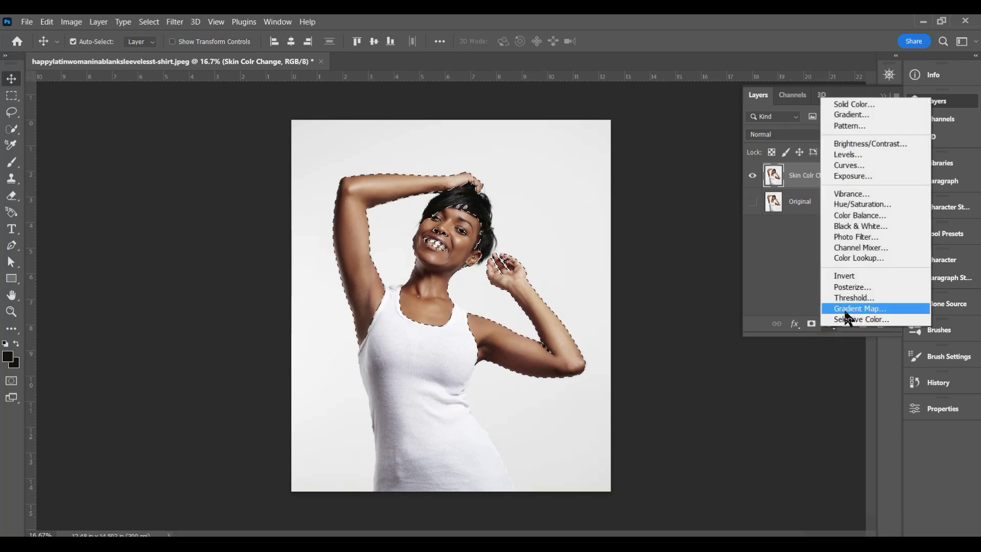
pyautogui.click(851, 205)
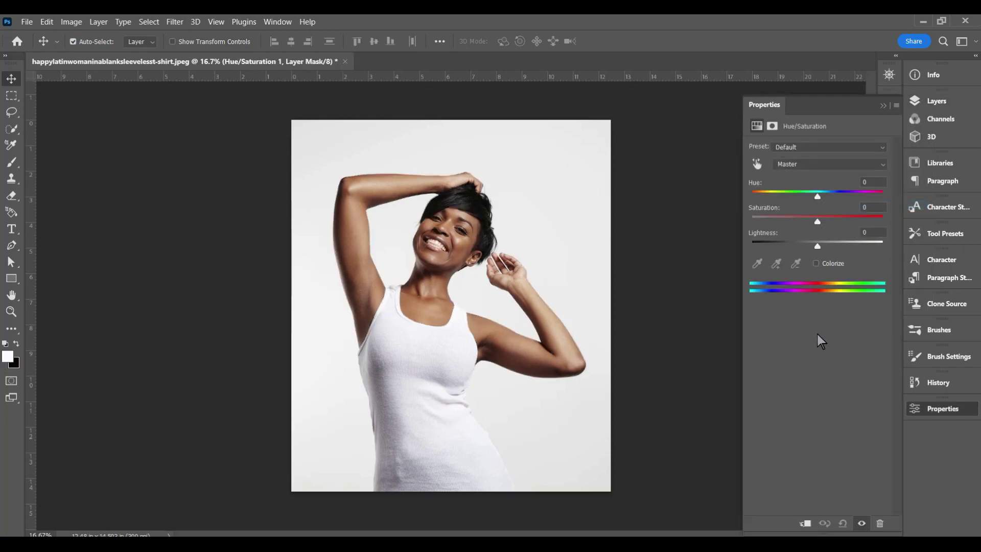
# Colorize the skin with Hue 355, Saturation 28 and Lightness -3.
pyautogui.click(816, 264)
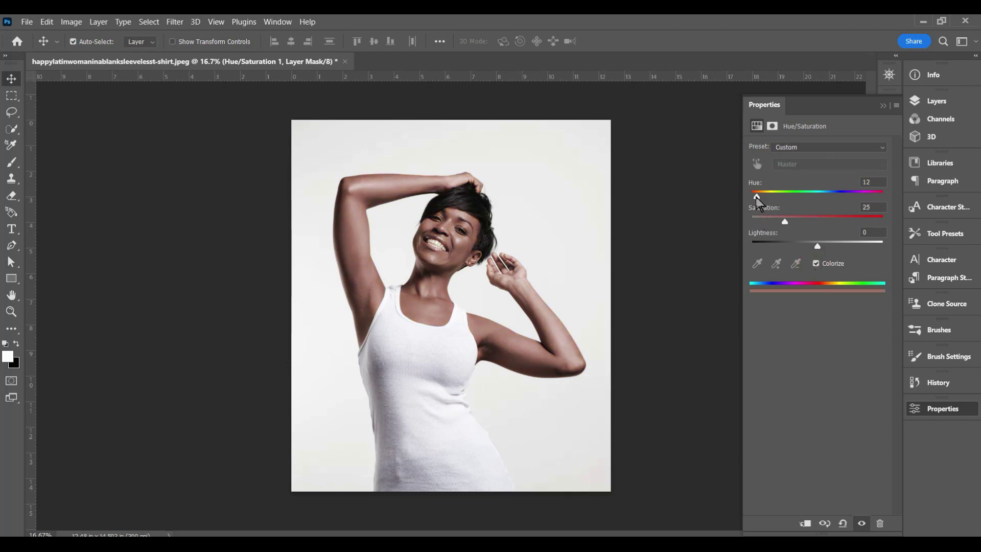
pyautogui.moveTo(757, 198); pyautogui.dragTo(879, 194)
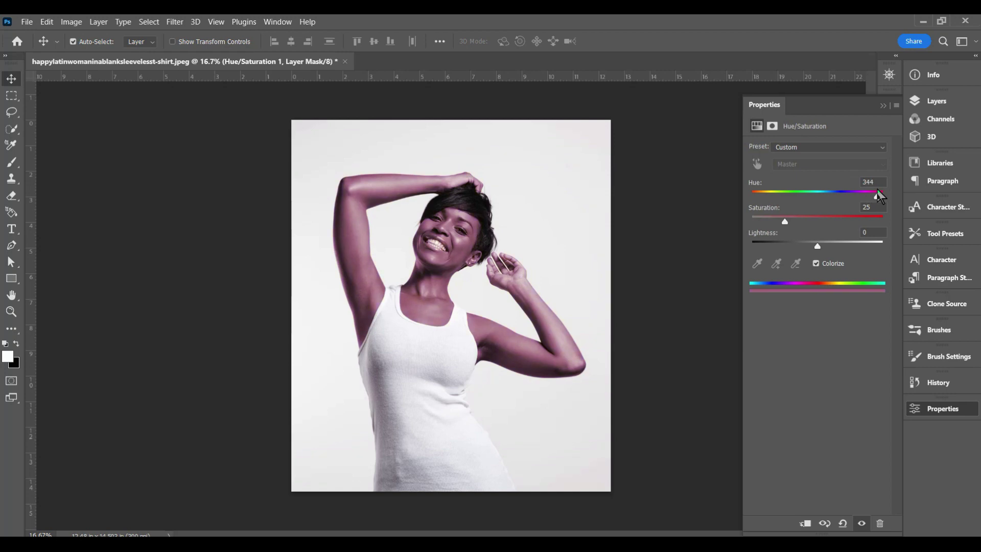
pyautogui.moveTo(880, 195); pyautogui.dragTo(883, 198)
pyautogui.moveTo(818, 247); pyautogui.dragTo(854, 249)
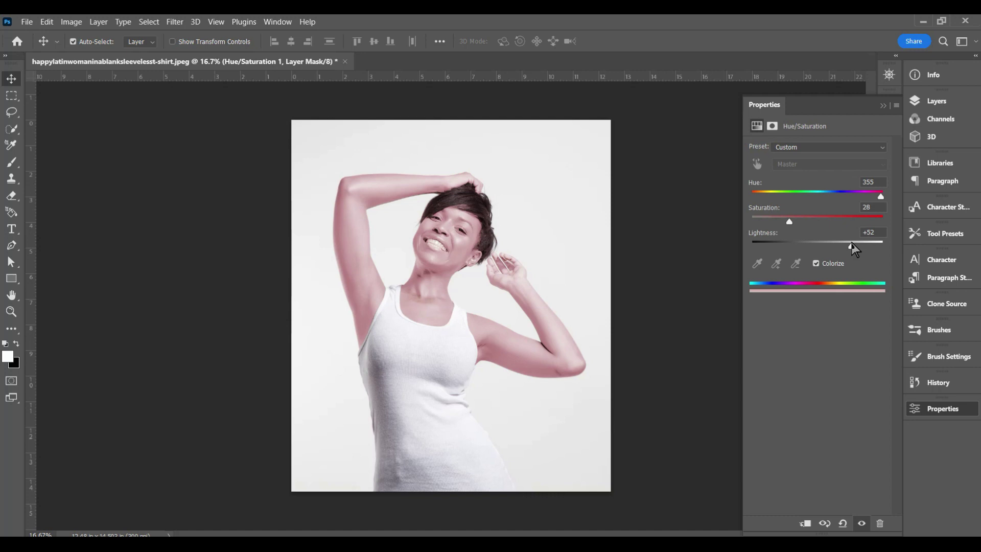
pyautogui.moveTo(853, 249); pyautogui.dragTo(817, 247)
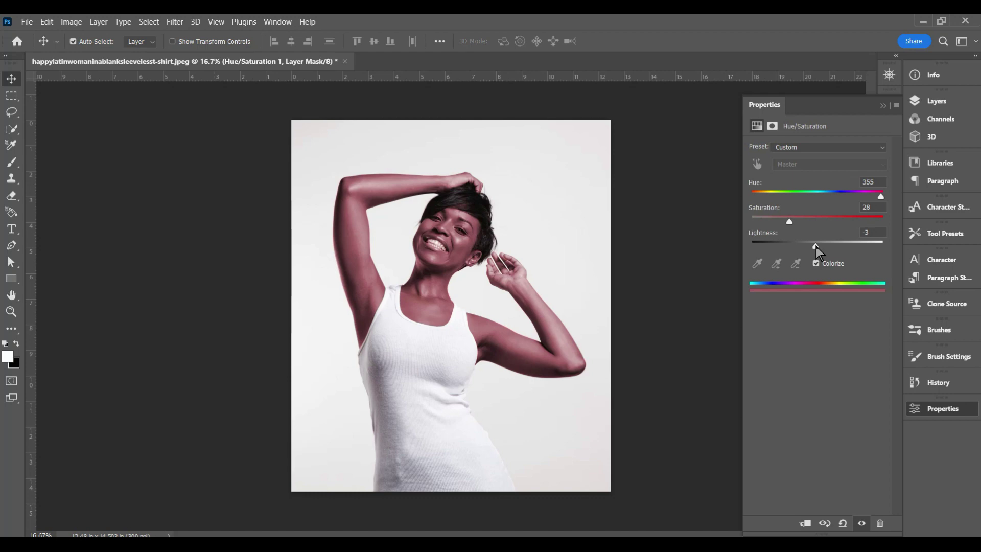
pyautogui.click(880, 105)
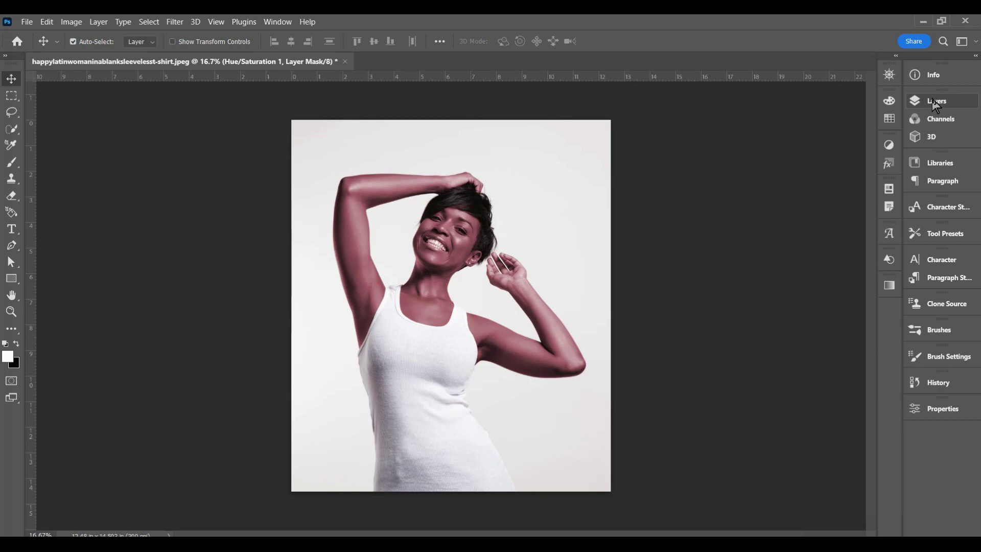
# Show Original and toggle Skin Colr Change's visibility, then hide Original again.
pyautogui.click(937, 102)
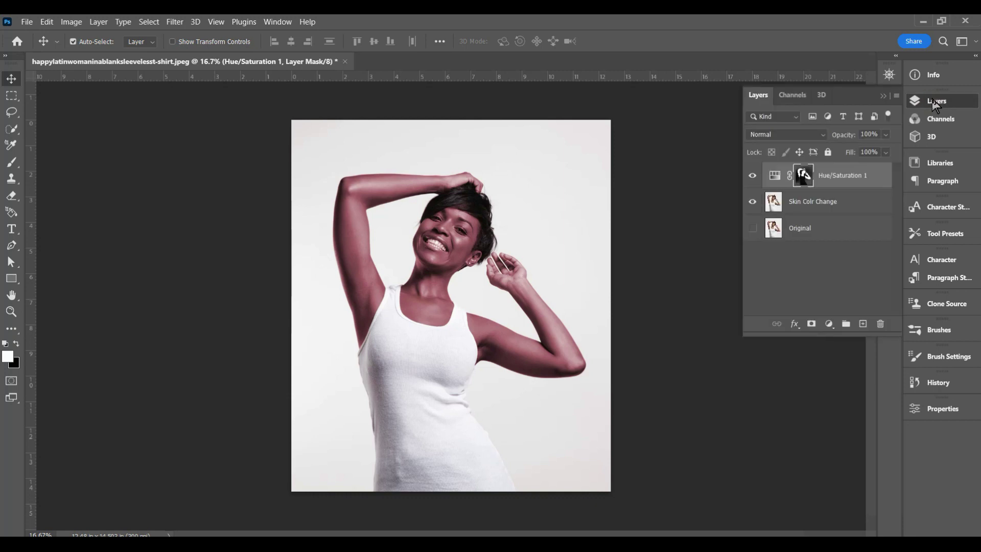
pyautogui.click(753, 228)
pyautogui.click(753, 202)
pyautogui.click(753, 203)
pyautogui.click(754, 204)
pyautogui.click(753, 202)
pyautogui.click(753, 229)
# Toggle the Hue/Saturation 1 tint on and off to compare, leaving it hidden.
pyautogui.click(753, 177)
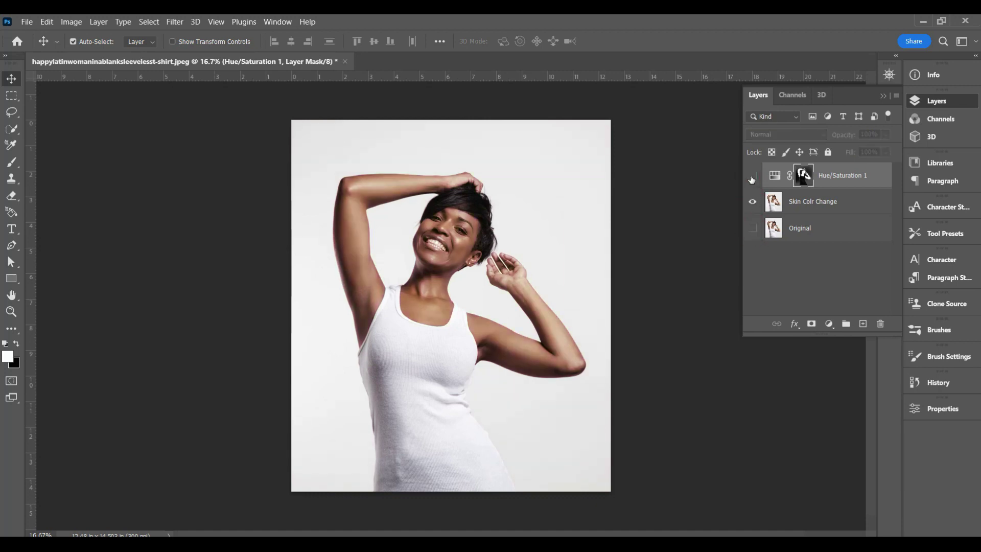
pyautogui.click(752, 178)
pyautogui.click(752, 178)
pyautogui.click(752, 178)
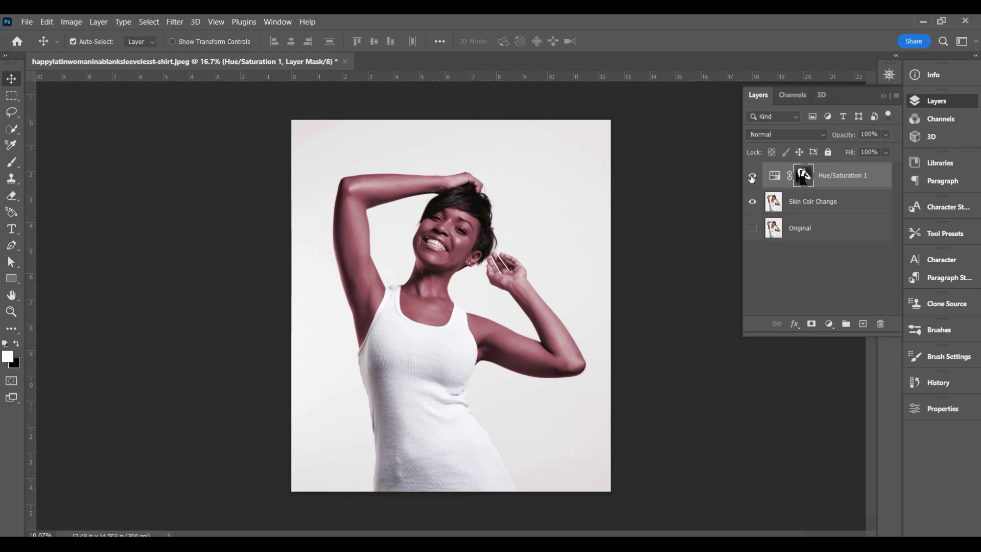
pyautogui.click(752, 178)
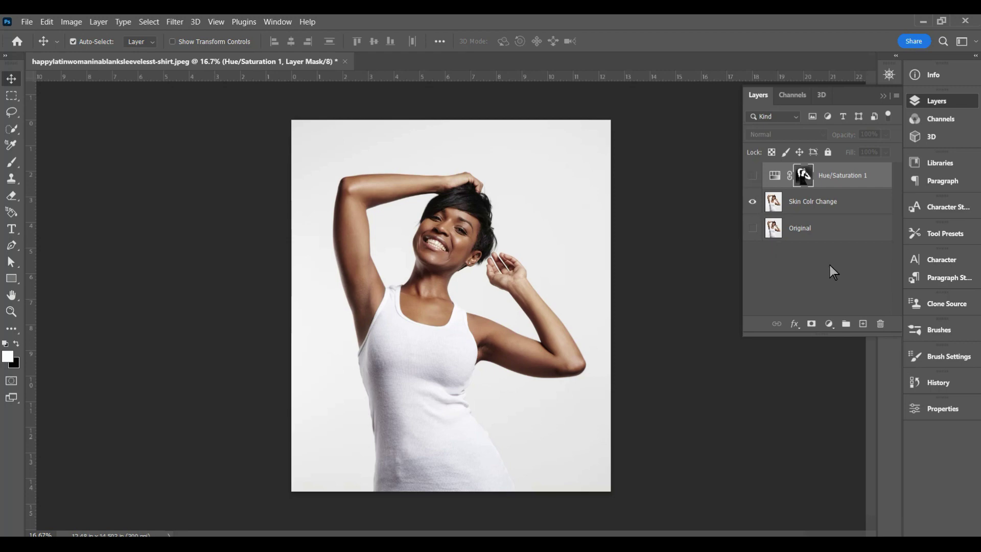
pyautogui.click(777, 178)
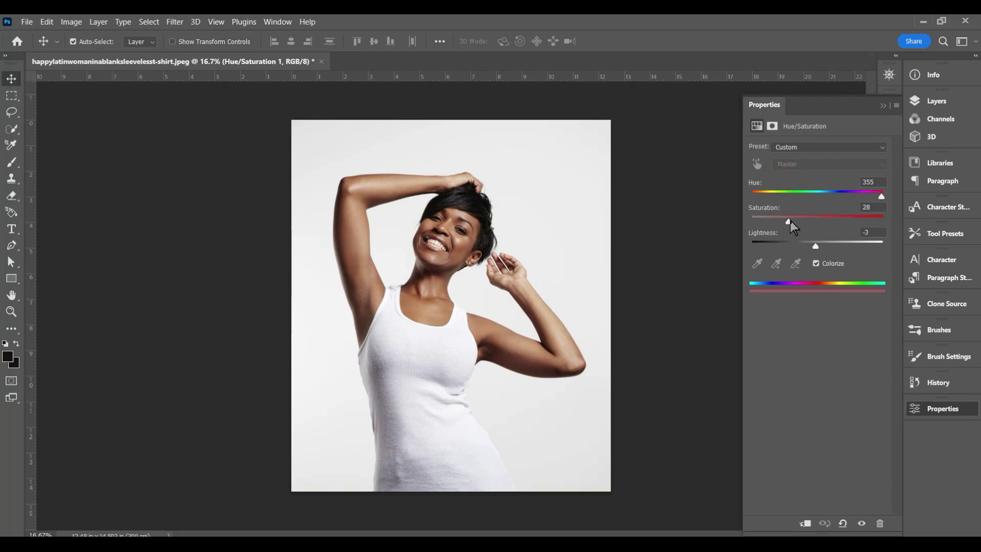
# Raise the tint to Saturation 39 and Lightness +4, keeping Hue 355.
pyautogui.moveTo(790, 223); pyautogui.dragTo(821, 246)
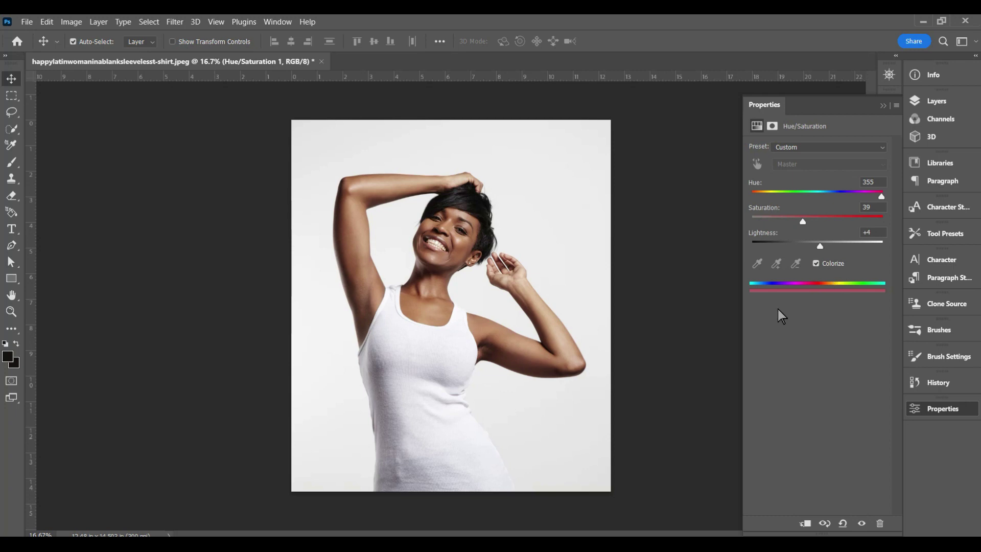